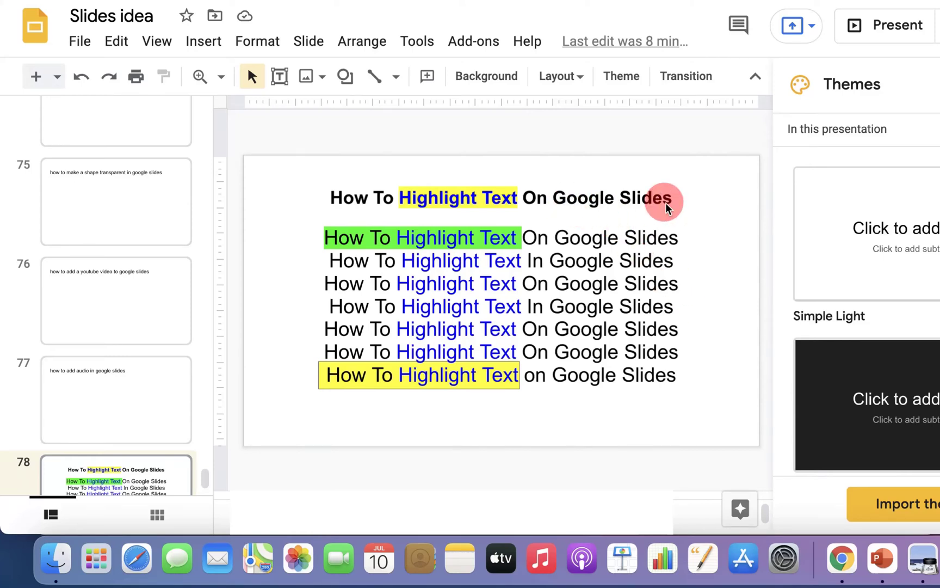
Step: Highlight 'Google Slides' on the second body line in green via Format > Text
left_click_drag(550, 259, 676, 263)
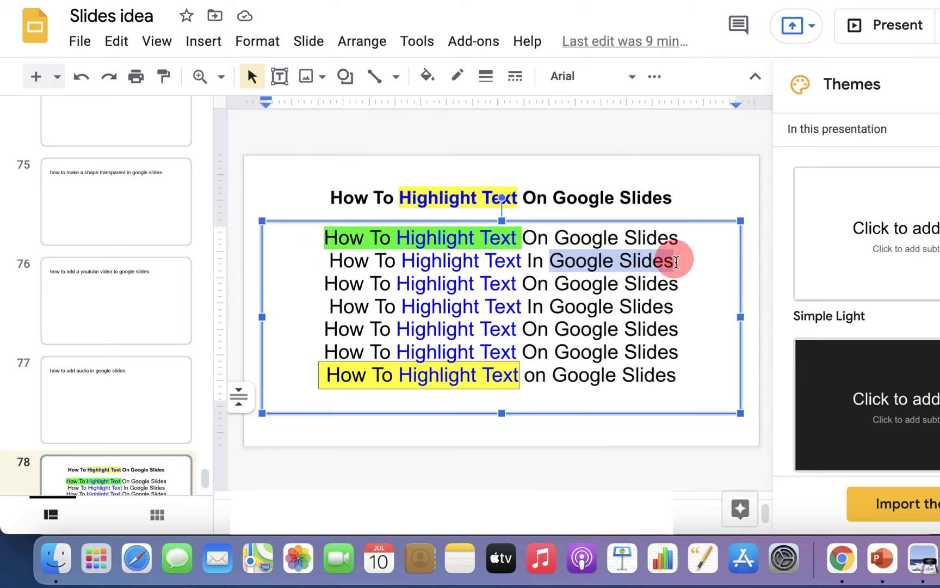
left_click(256, 45)
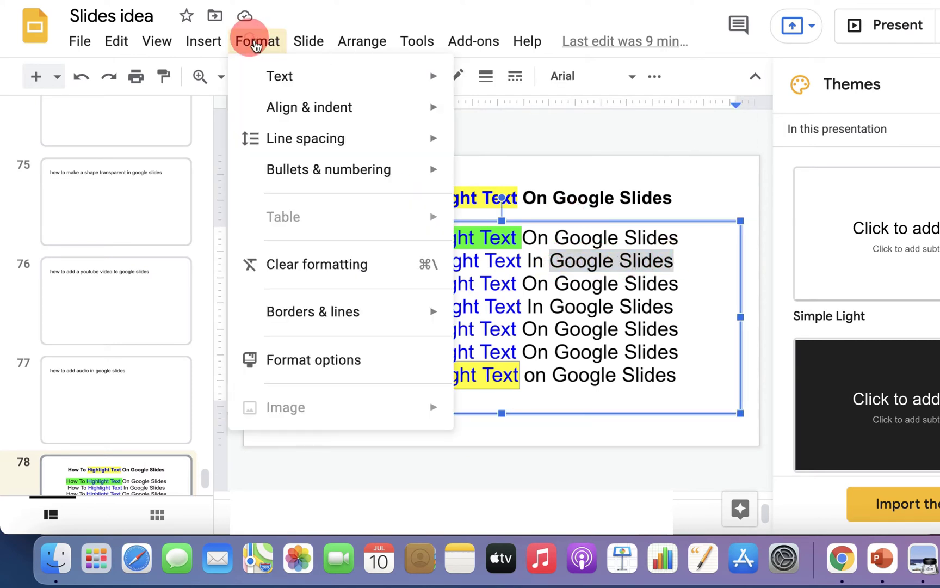
mouse_move(279, 77)
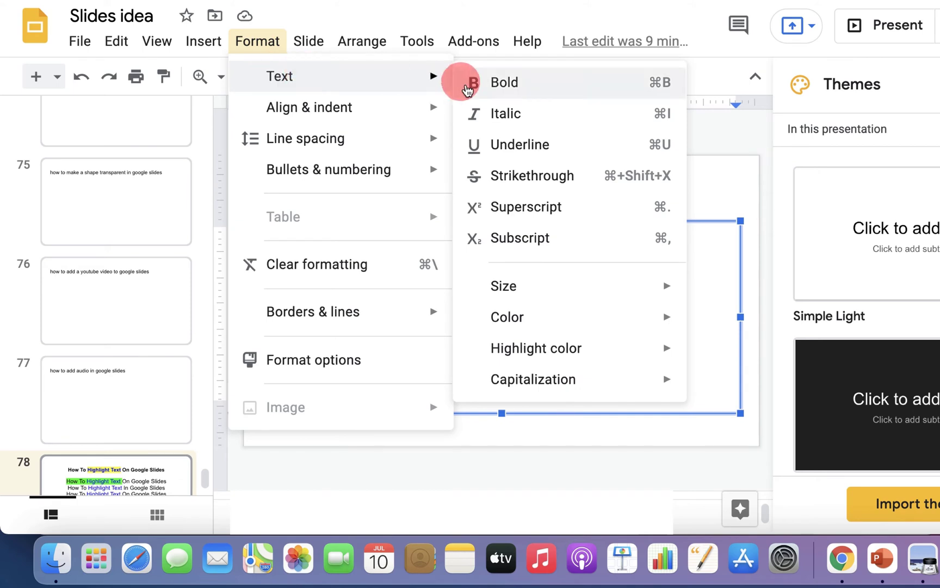
mouse_move(536, 348)
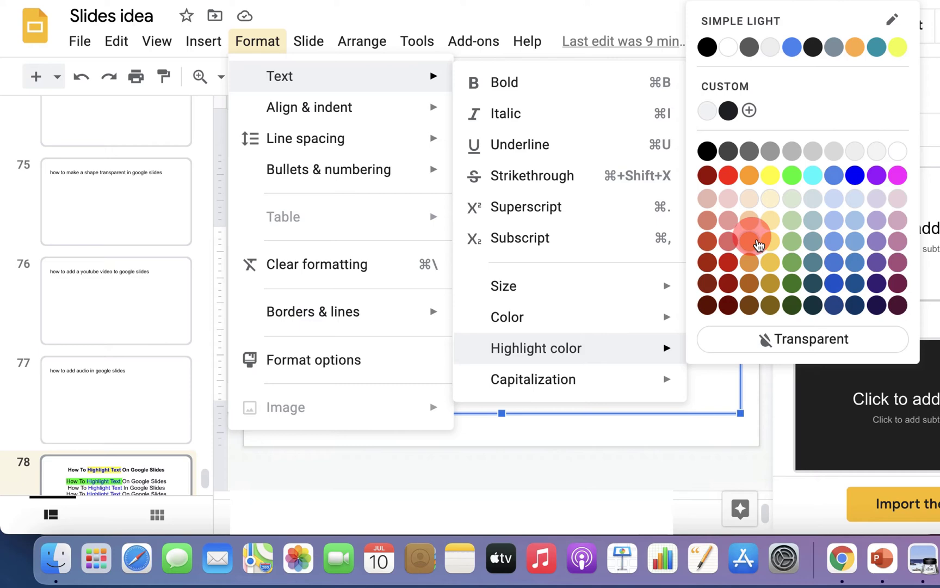
left_click(796, 184)
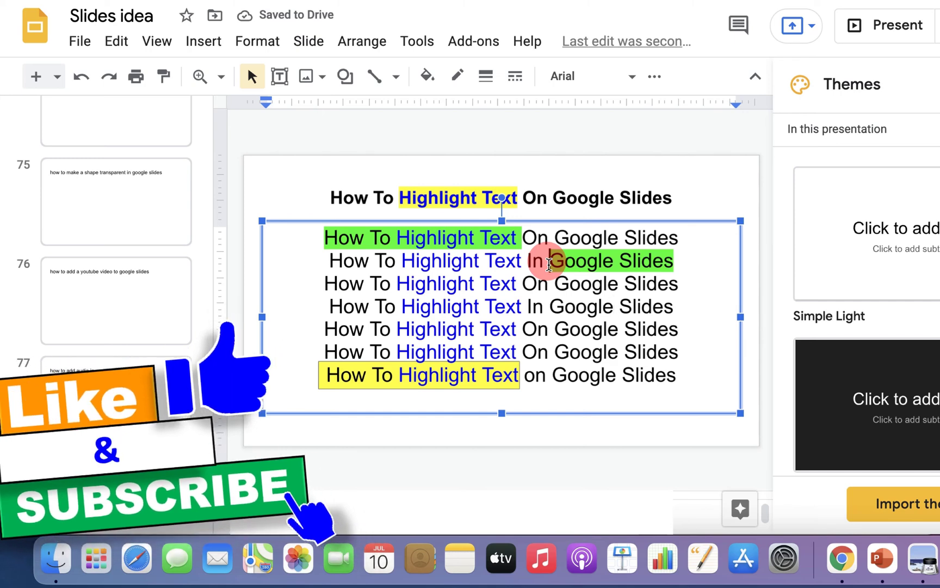
Step: Recolor the second line's 'Google Slides' highlight to yellow and deselect it
left_click_drag(548, 265, 668, 260)
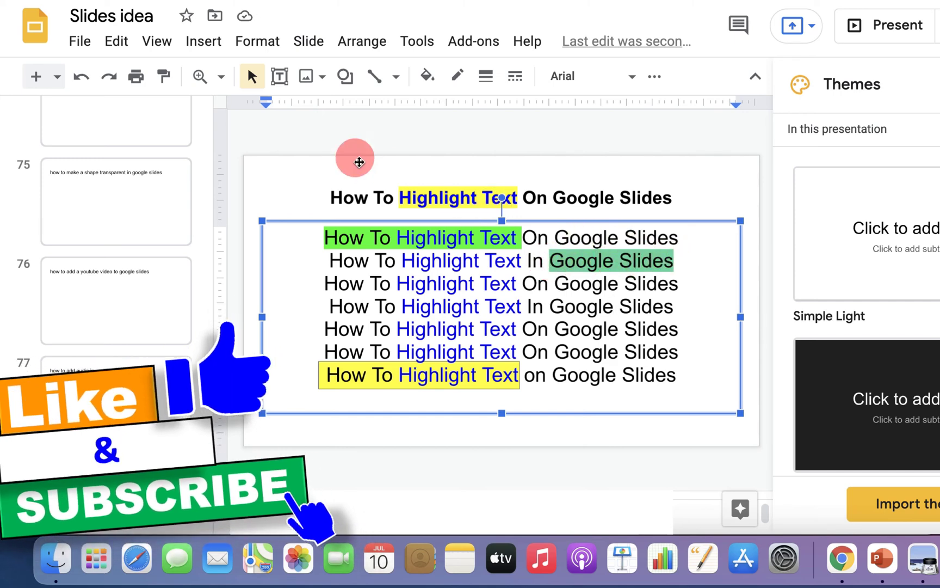
left_click(253, 41)
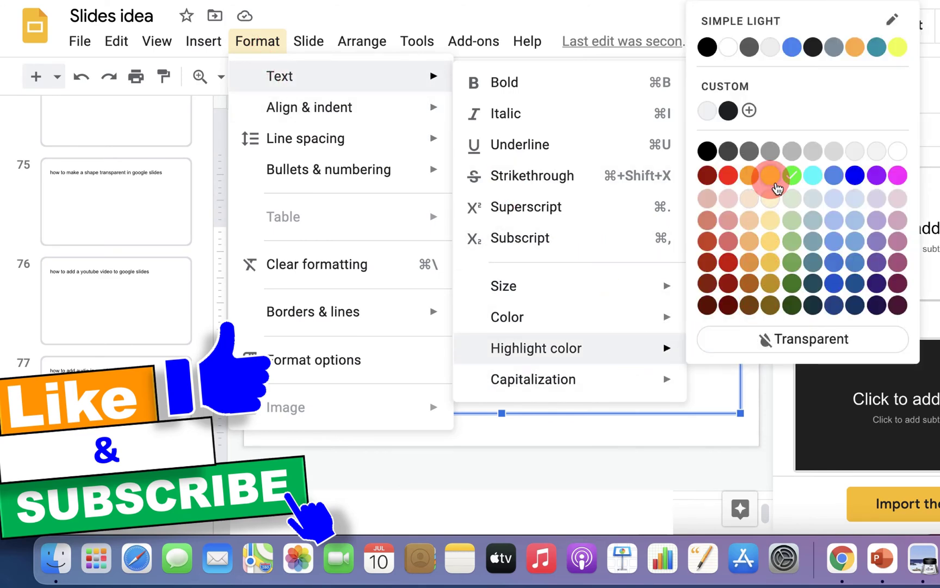
left_click(774, 184)
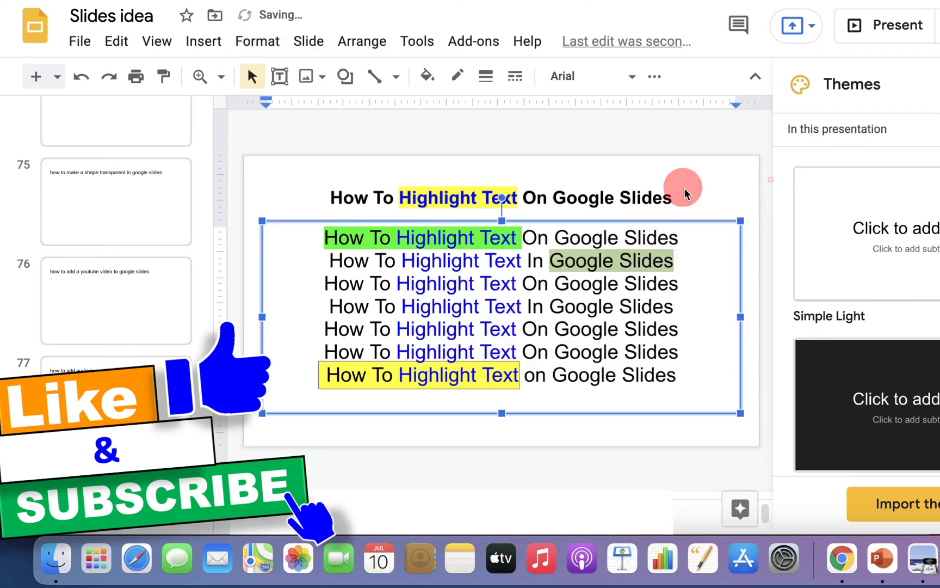
left_click(580, 327)
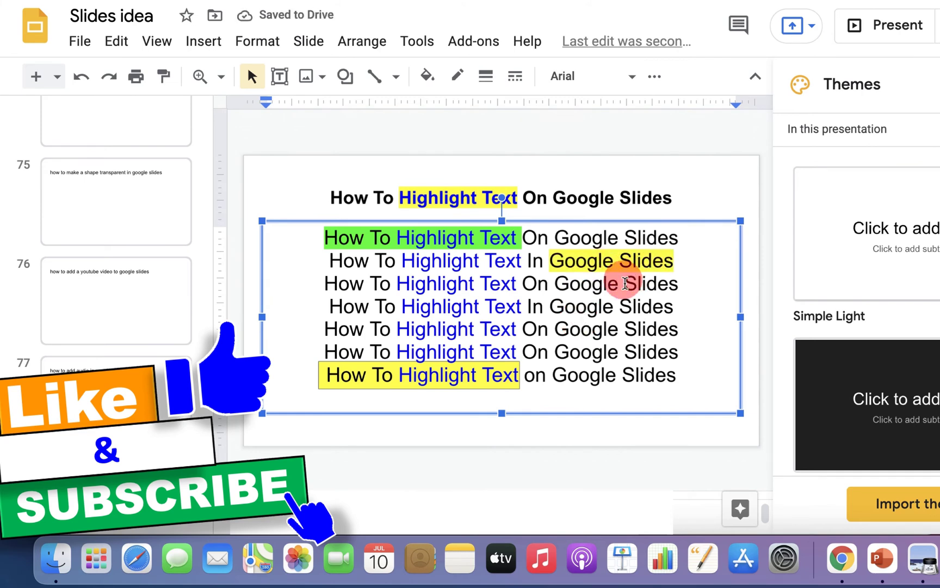
Step: Apply a magenta highlight to the third line's 'Google Slides' from the toolbar's More menu
left_click_drag(552, 283, 678, 284)
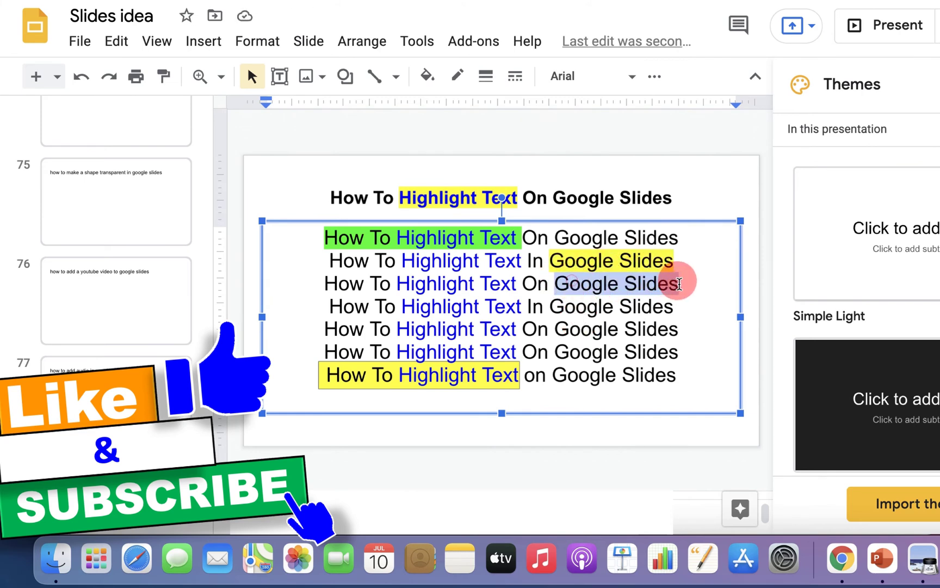
left_click(654, 77)
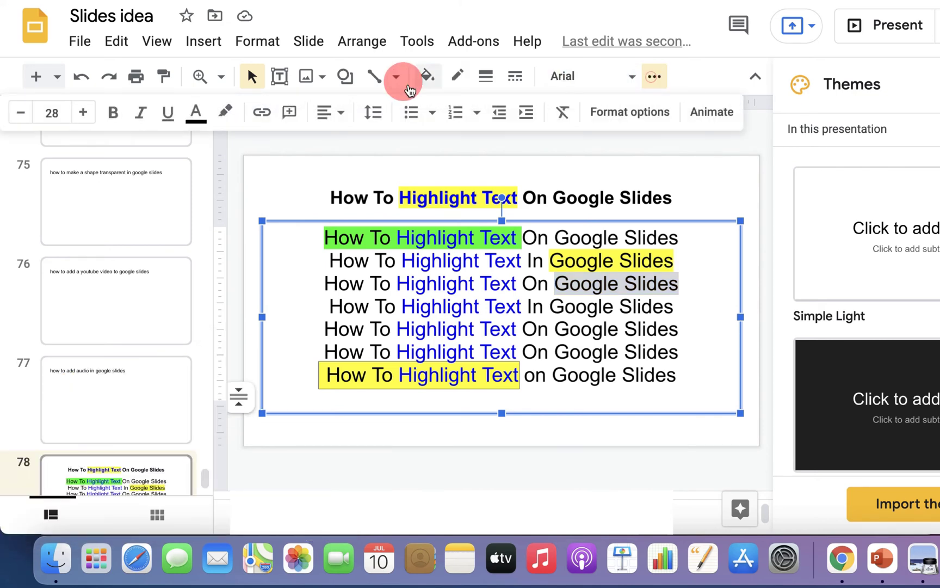
left_click(231, 114)
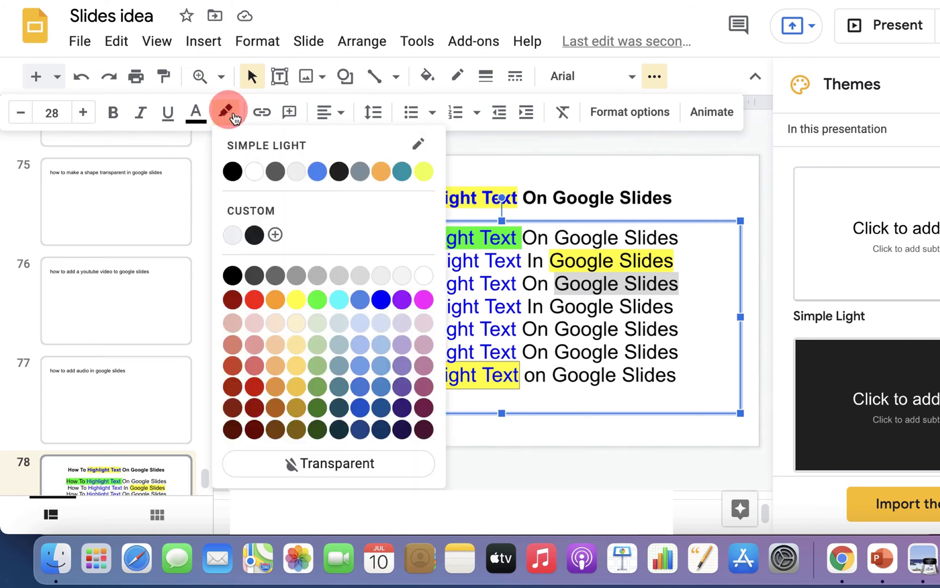
left_click(424, 300)
left_click(682, 304)
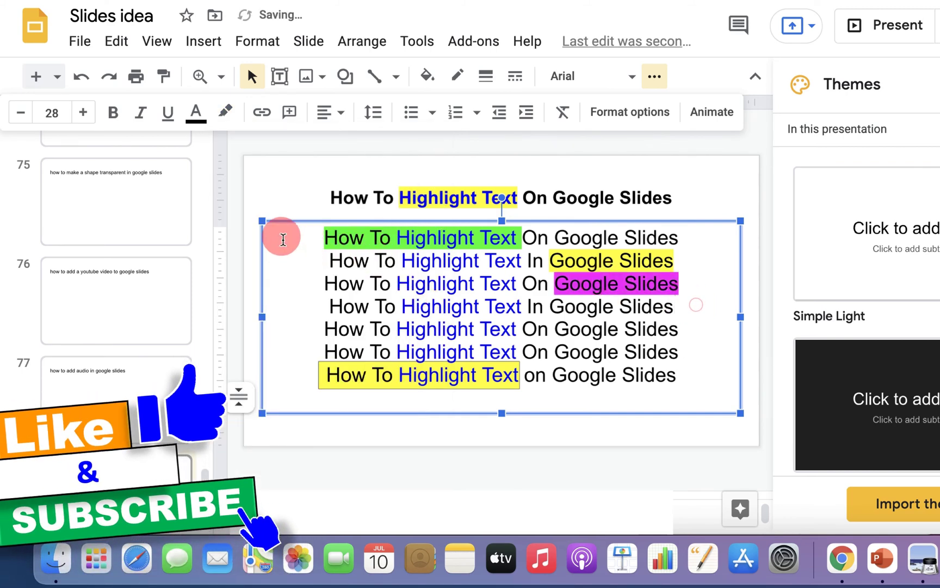
Step: Set the selected body lines' highlight color to Transparent, clearing green, yellow and magenta
left_click_drag(315, 239, 578, 328)
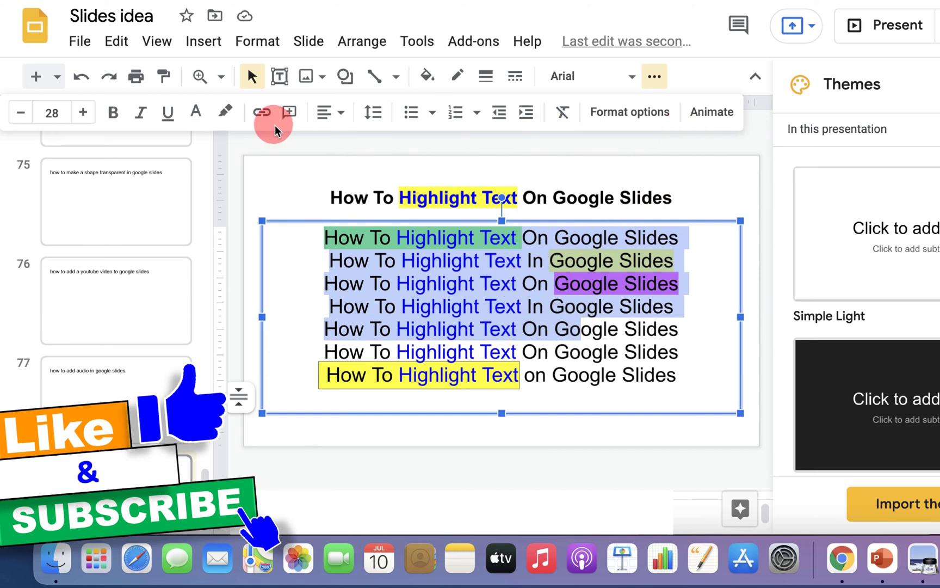
left_click(228, 118)
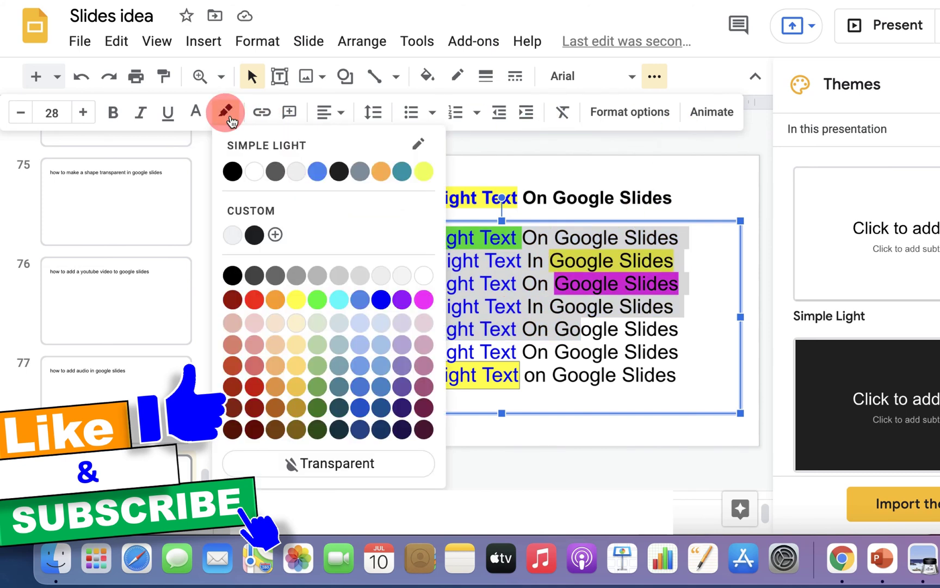
left_click(330, 469)
left_click(583, 444)
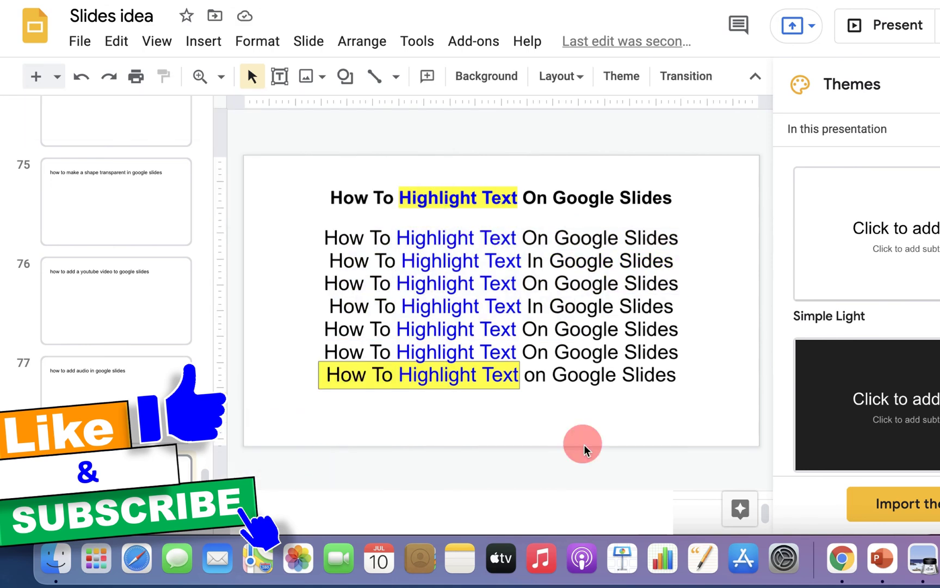